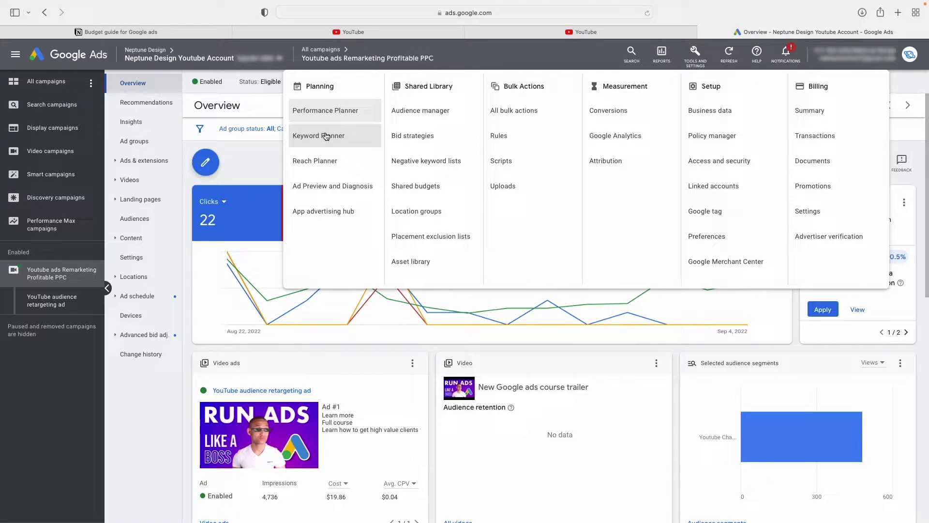
- Start discovering new keywords in Keyword Planner and replace the targeted location with the United States
click(325, 136)
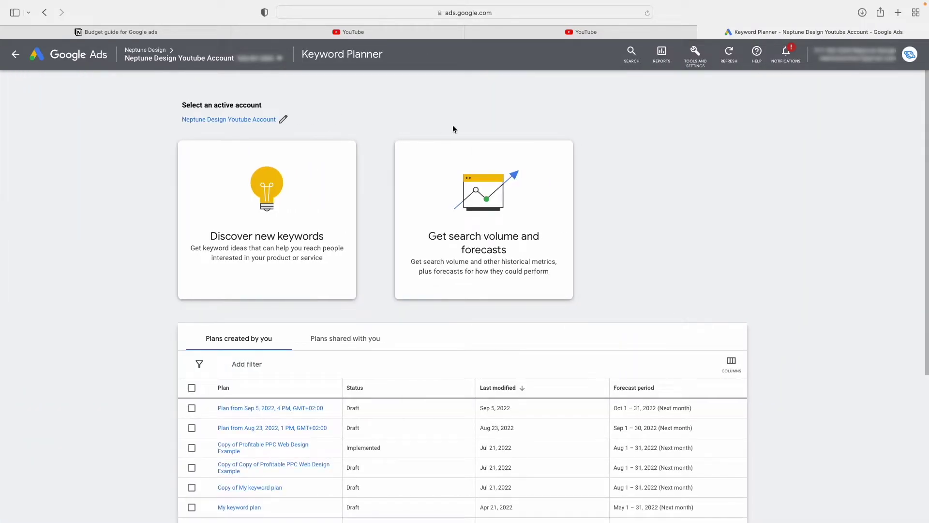
click(297, 196)
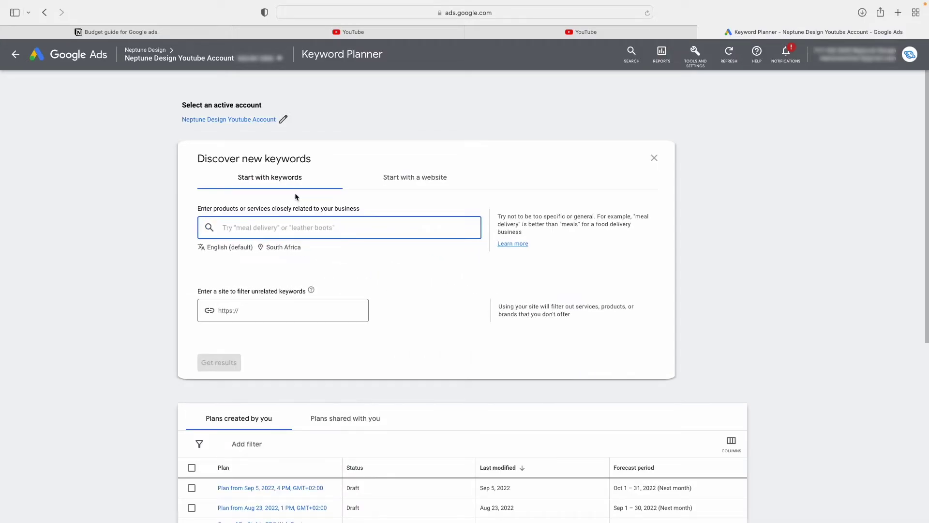
click(282, 248)
click(401, 248)
click(329, 189)
text(usa)
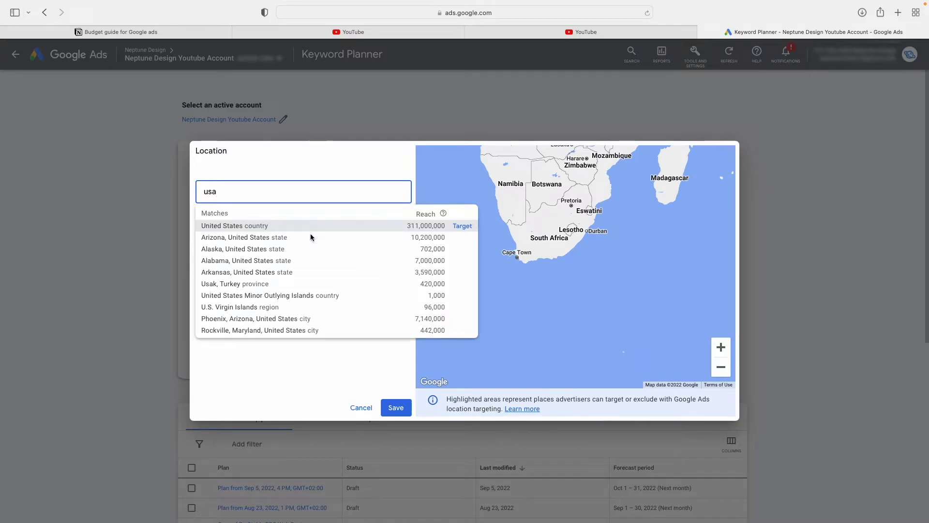
click(462, 227)
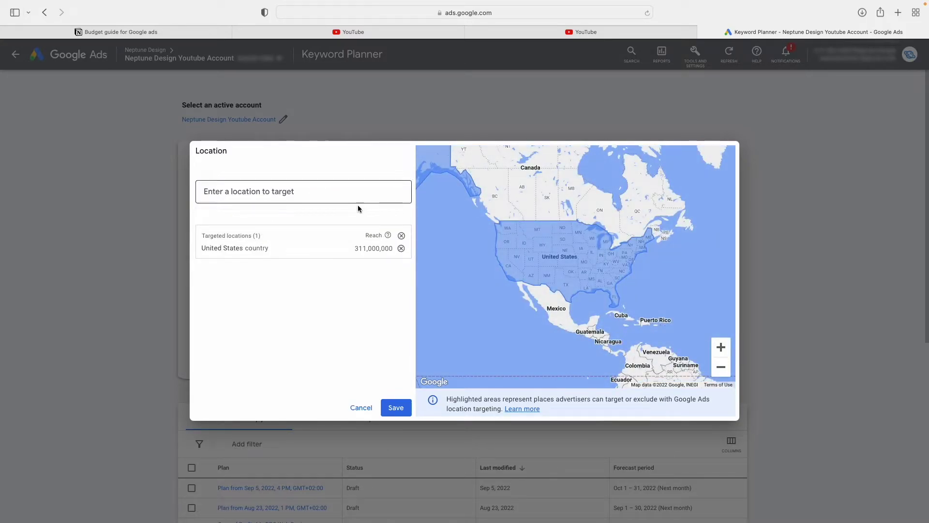
click(396, 407)
- Get keyword ideas for the service "electrician"
click(249, 226)
text(electrician)
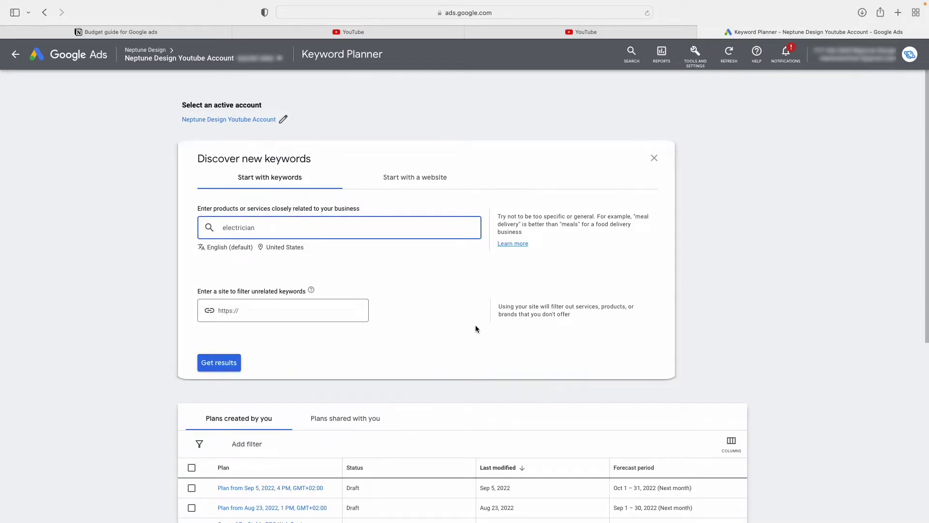
key(Return)
click(227, 363)
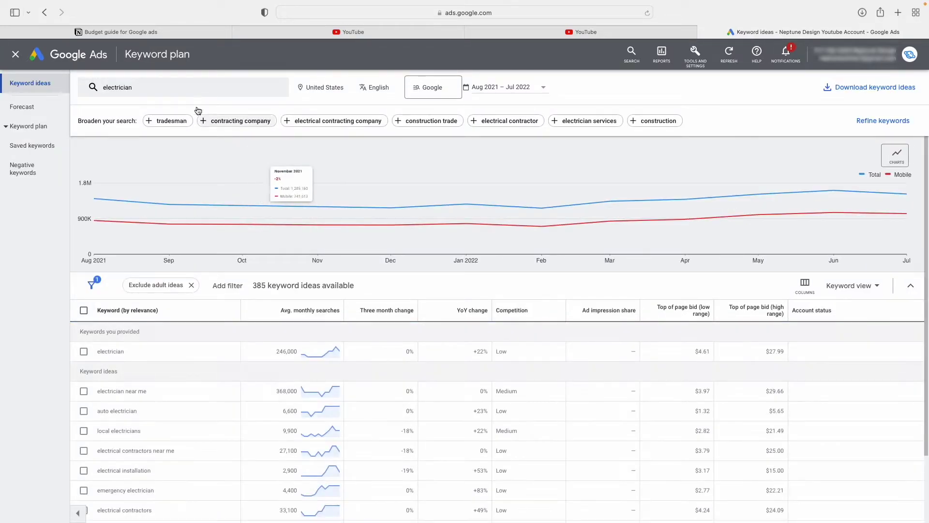
- Select "electrician" and the nine keyword ideas from "electrician near me" through "electrical companies near me", and add them to create a plan
scroll(264, 297, down, 1)
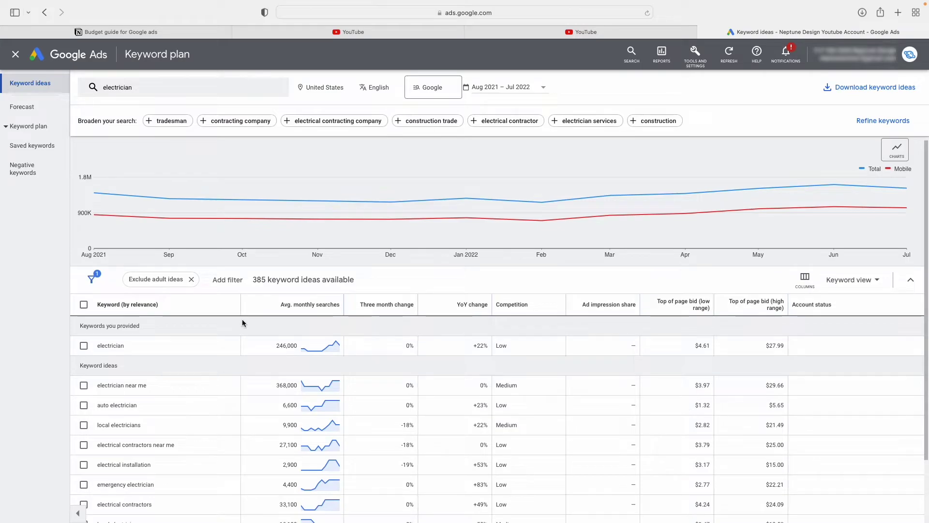
scroll(271, 309, down, 3)
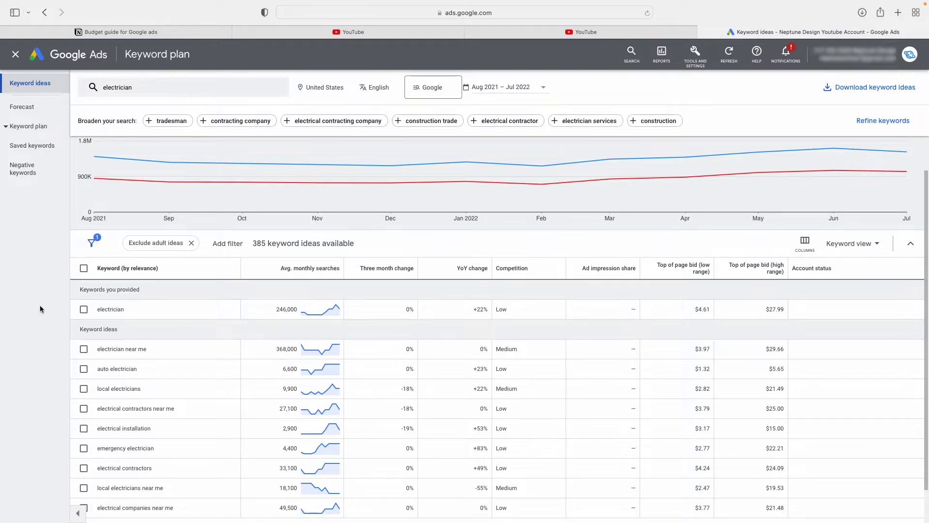
click(83, 309)
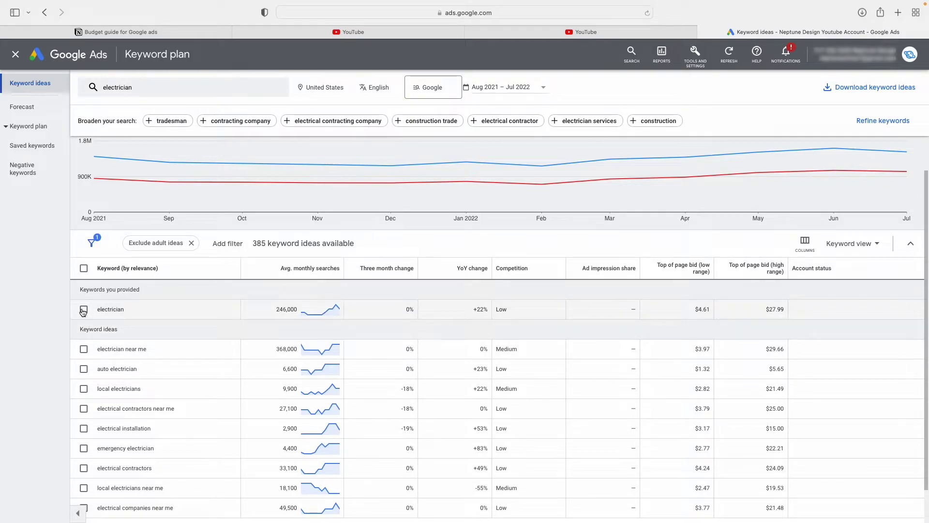
click(83, 348)
click(83, 368)
click(83, 389)
click(84, 409)
click(83, 429)
click(83, 448)
click(84, 468)
click(83, 488)
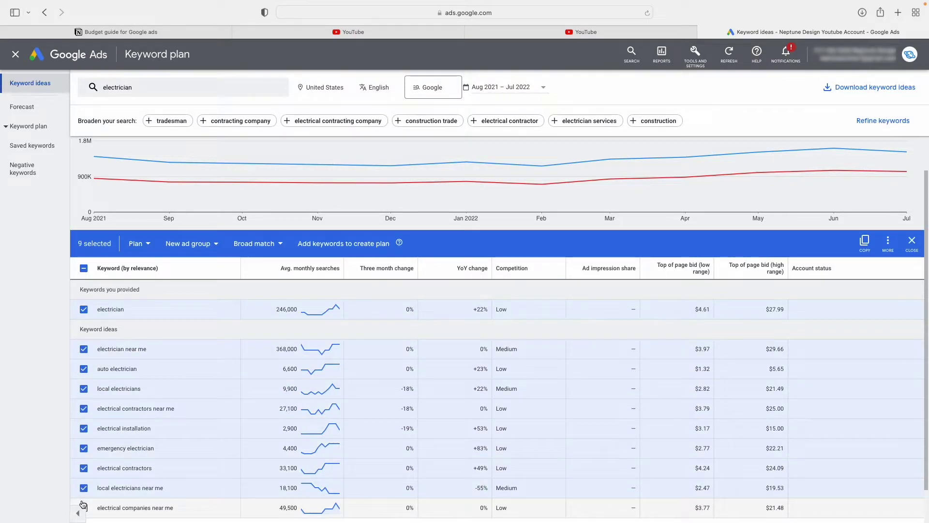
click(84, 507)
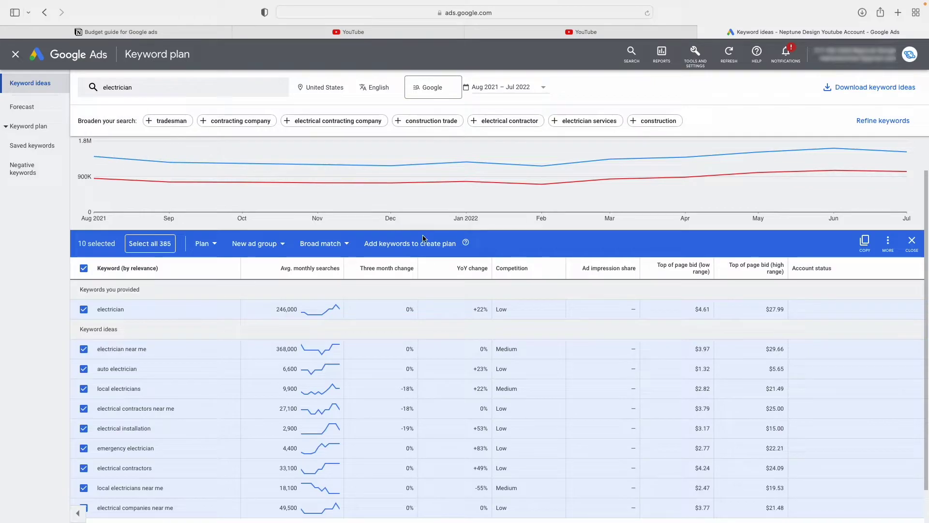
click(404, 244)
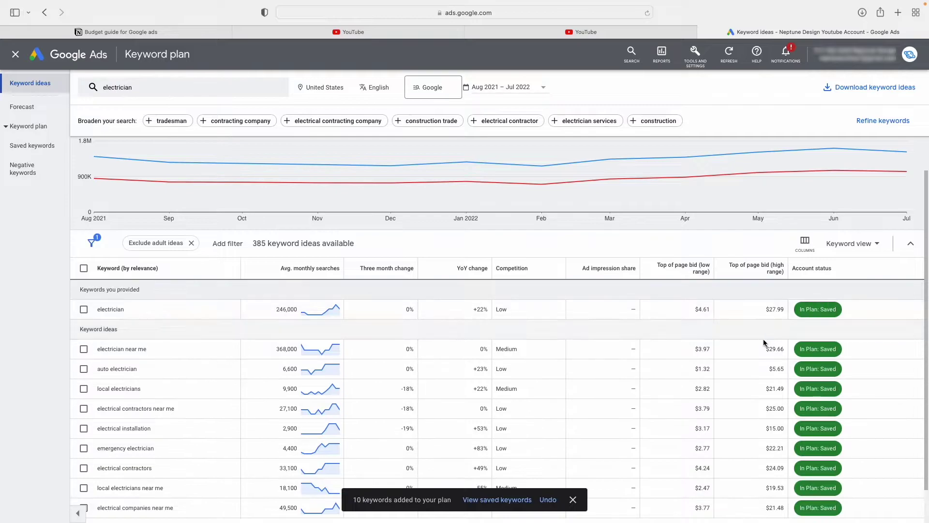
- Open the plan's forecast and set its average daily budget to $100
scroll(743, 401, down, 1)
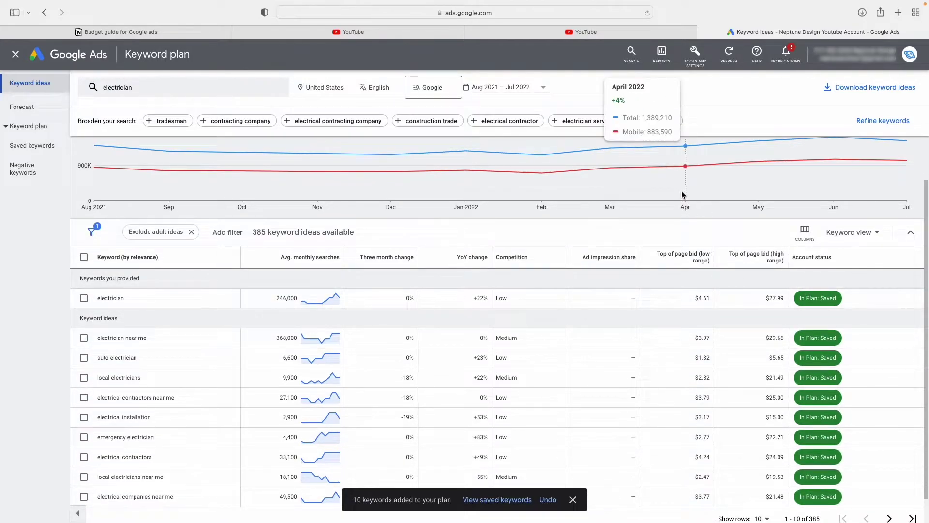
click(45, 106)
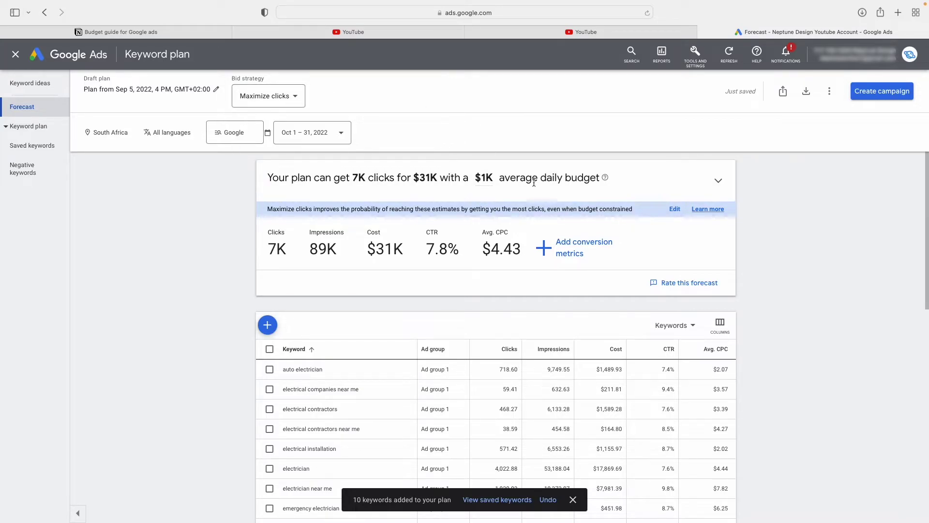
click(485, 178)
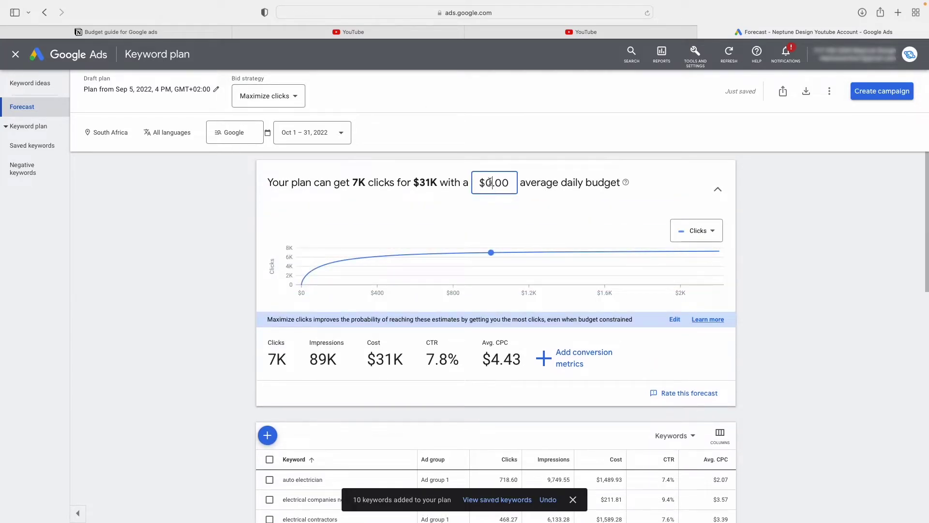
text(5000)
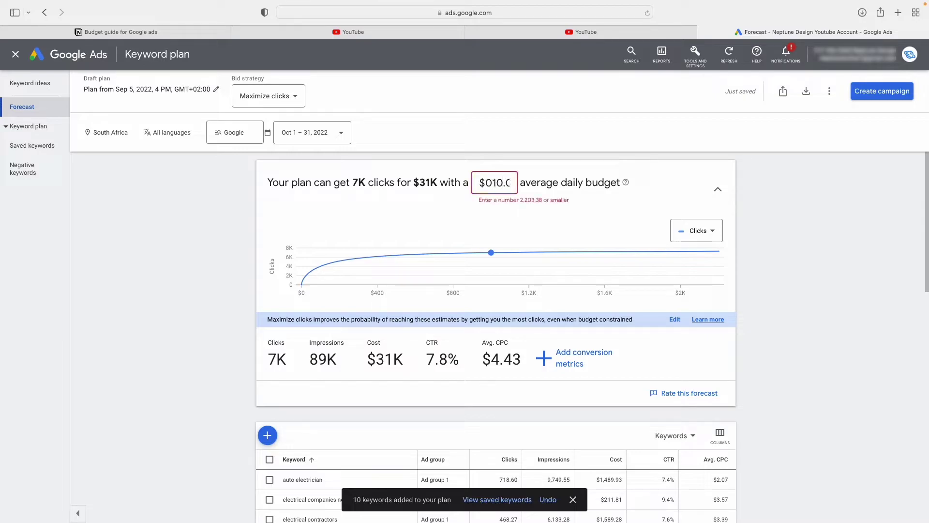
key(BackSpace)
key(BackSpace)
key(BackSpace)
key(BackSpace)
text(301)
key(BackSpace)
text(1)
key(BackSpace)
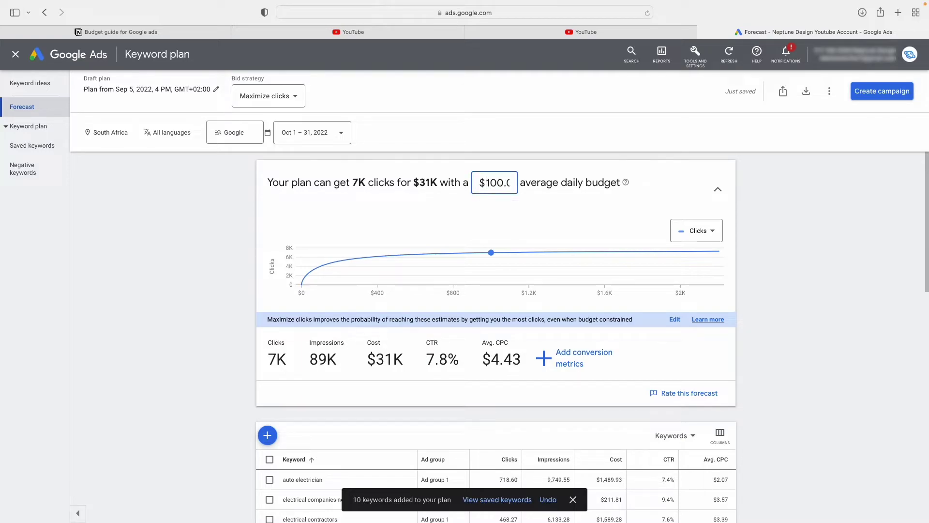
key(Return)
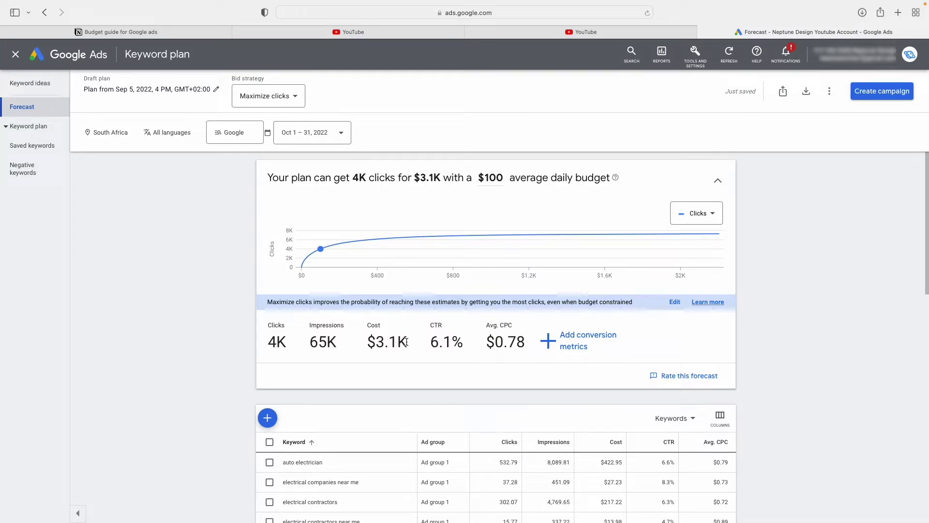
- Add conversion metrics to the forecast with an expected conversion rate of 3%
click(544, 340)
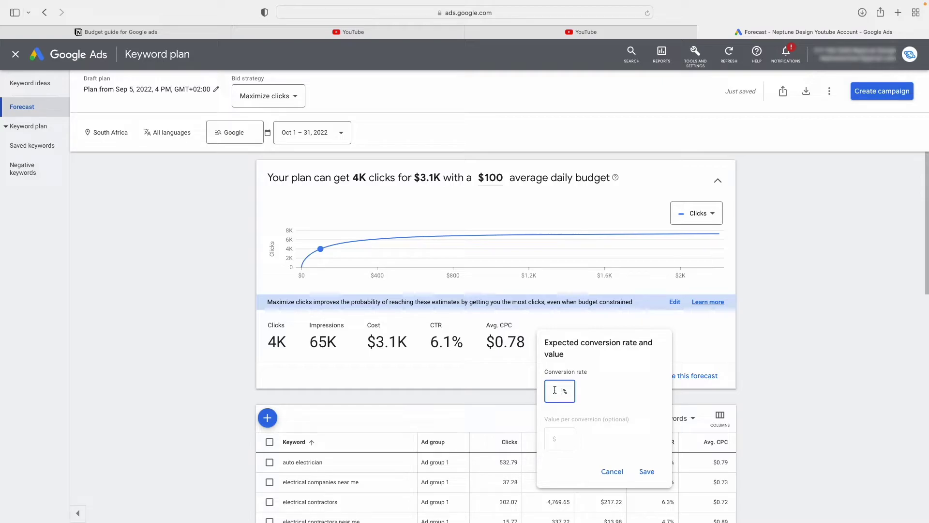
text(3)
click(635, 377)
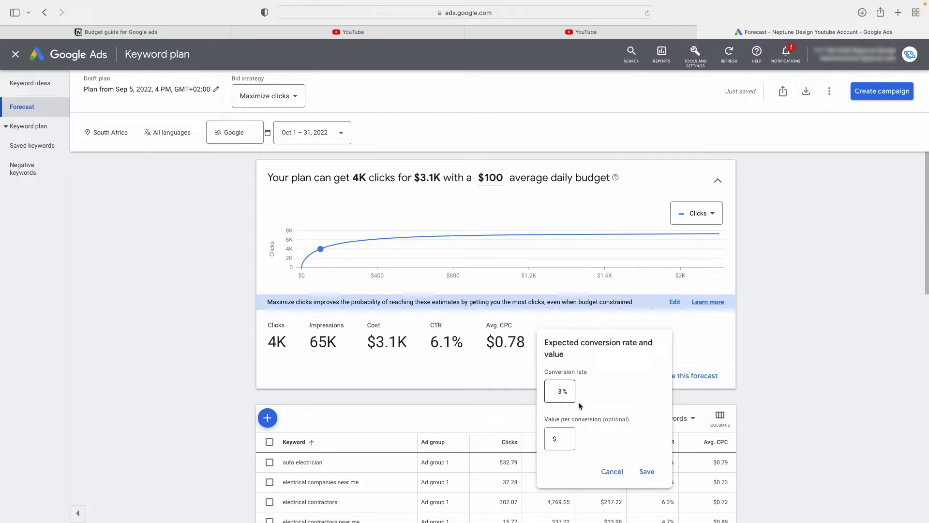
click(647, 471)
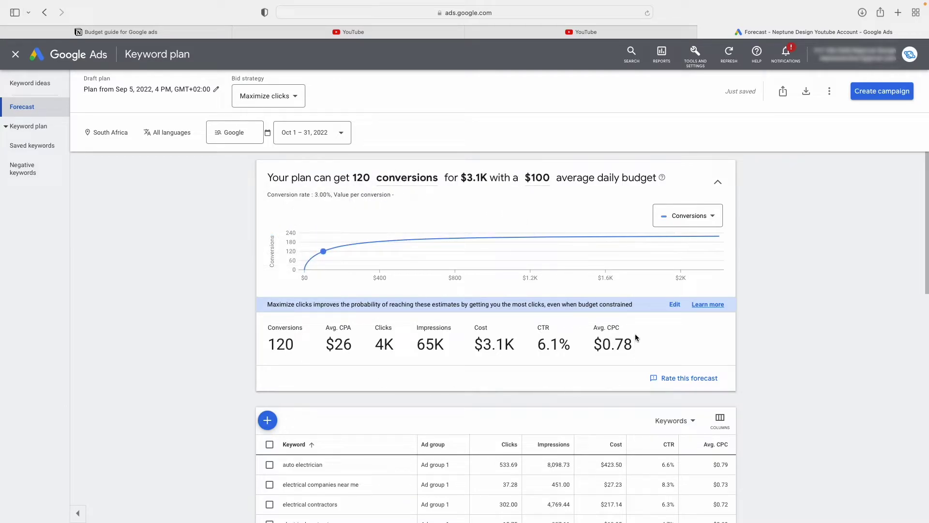
- Check which bid strategies are available for the forecast without changing the current one
click(284, 102)
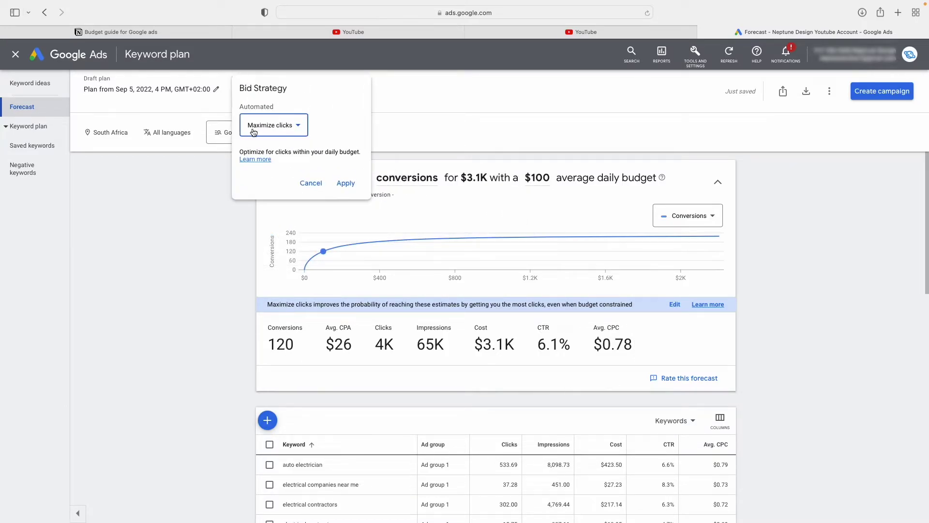
click(268, 131)
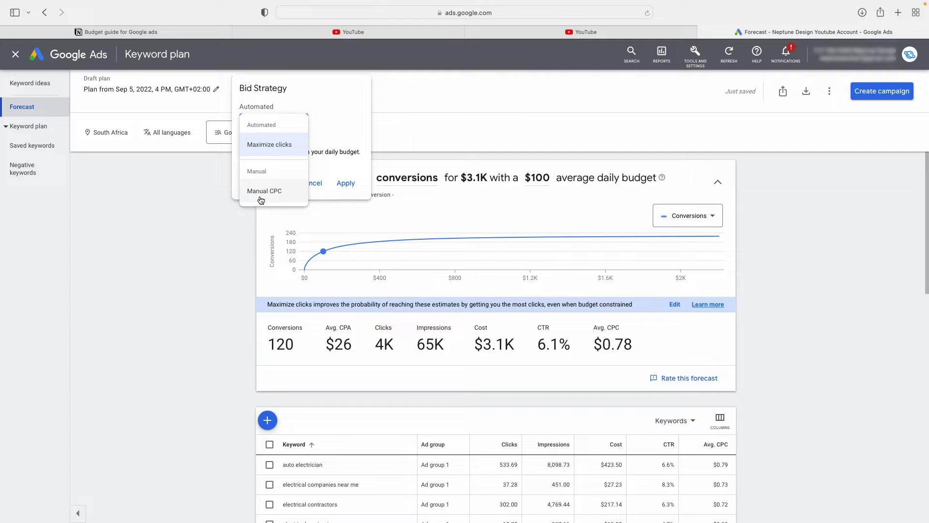
click(213, 251)
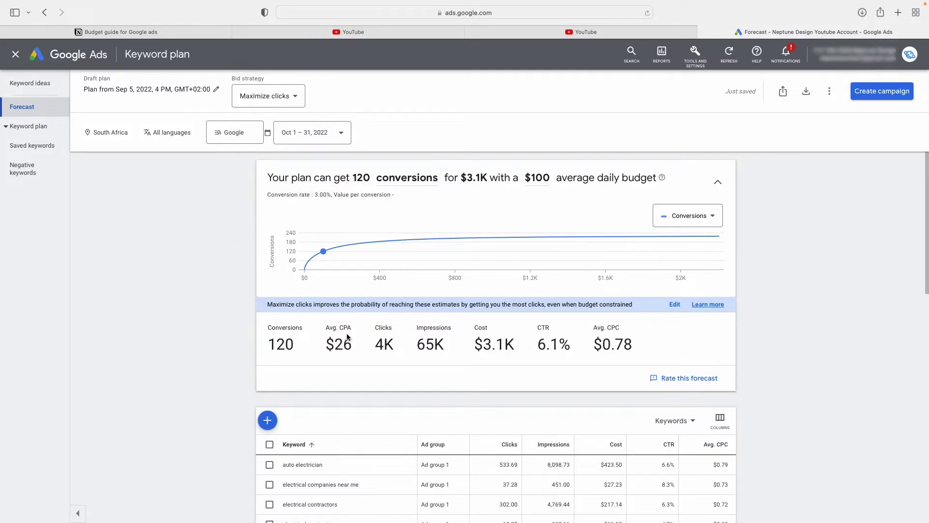